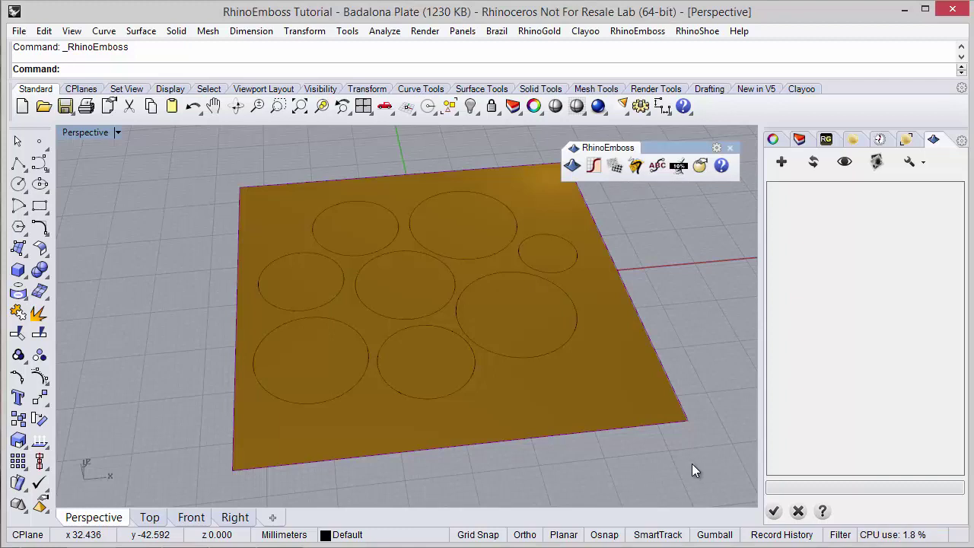
Step: Add a profile-based emboss operation and assign the large circle beside the red X axis as its boundary curve
right_drag(533, 344, 503, 344)
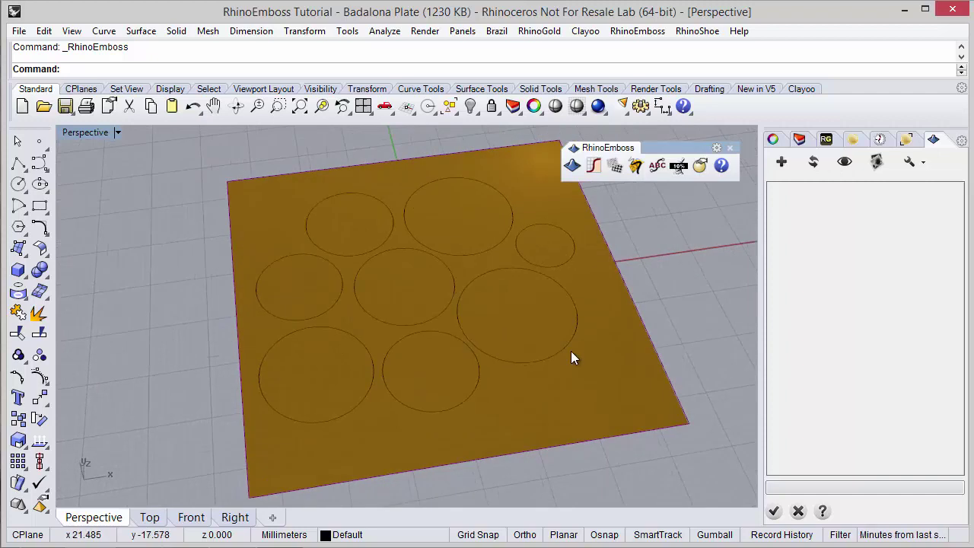
click(782, 164)
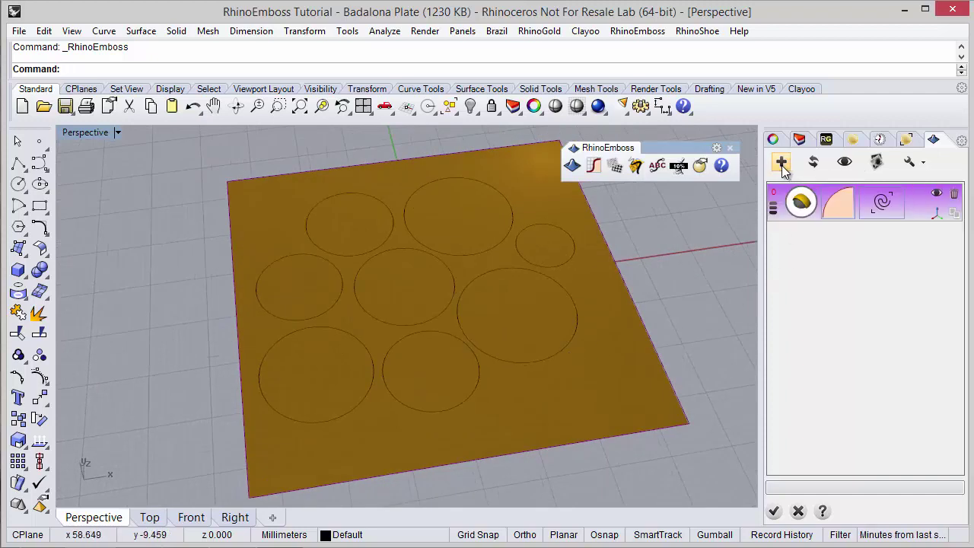
click(800, 211)
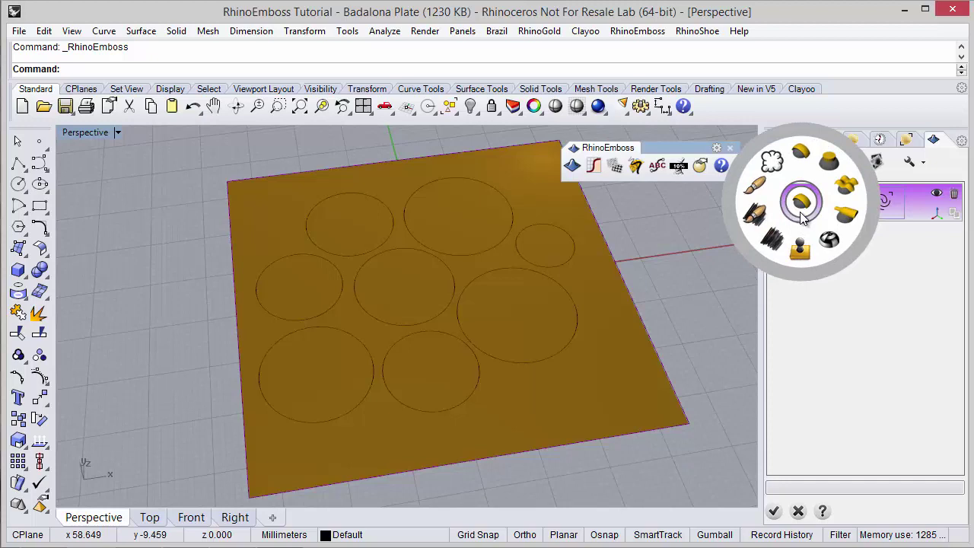
click(803, 154)
right_drag(669, 340, 572, 318)
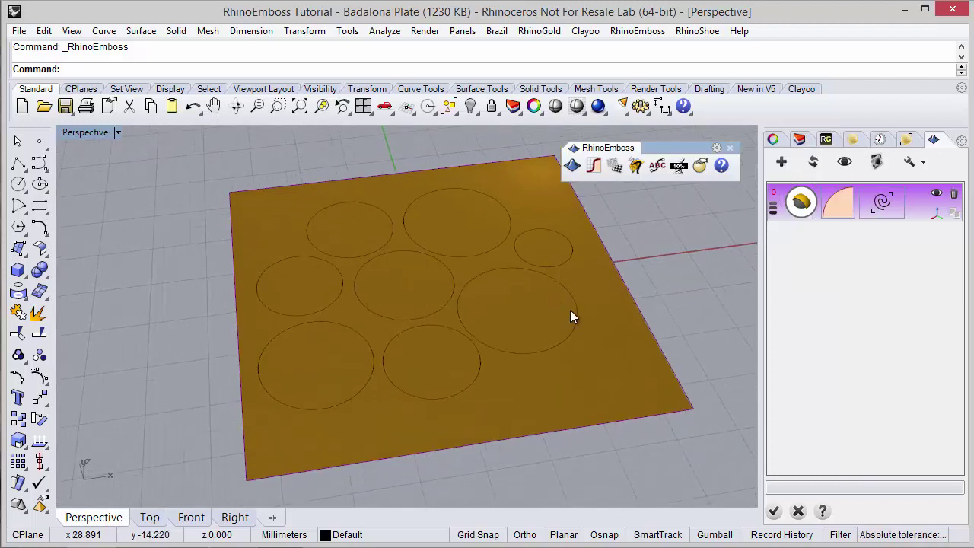
click(882, 208)
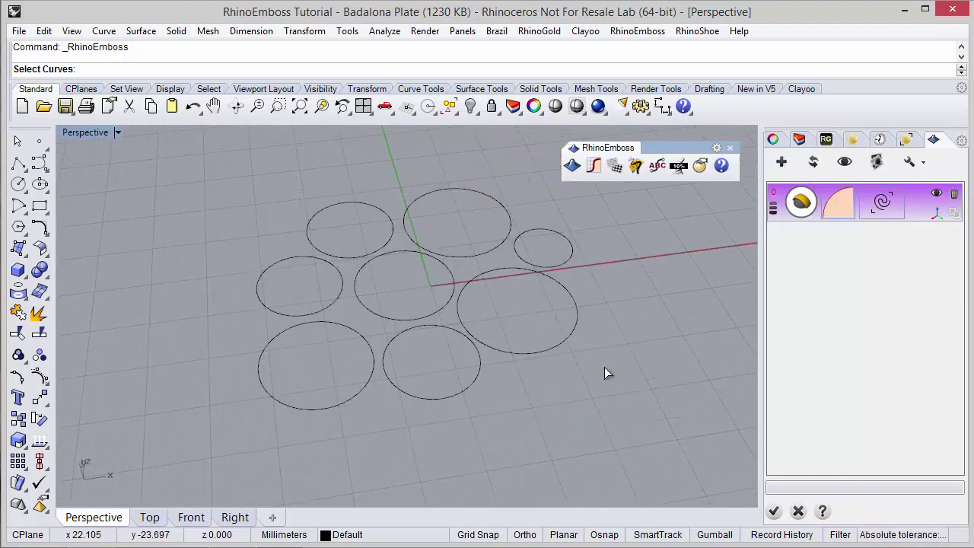
click(527, 353)
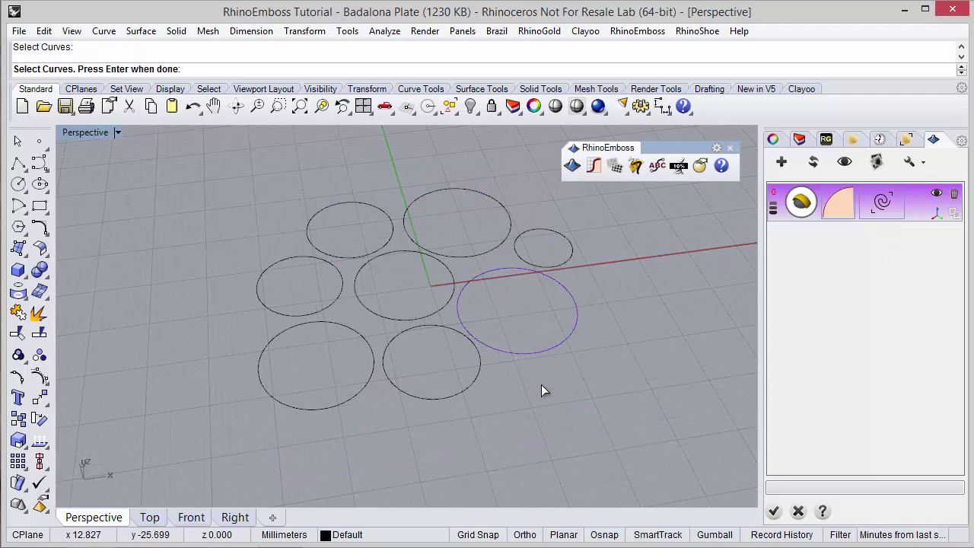
key(Return)
Step: Set the emboss profile's height to 3 mm and its width to 7 mm on the large circle
right_drag(589, 350, 389, 292)
scroll(390, 308, up, 7)
drag(510, 293, 519, 276)
mouse_move(430, 334)
mouse_down()
mouse_move(382, 336)
mouse_move(411, 334)
mouse_up()
click(513, 268)
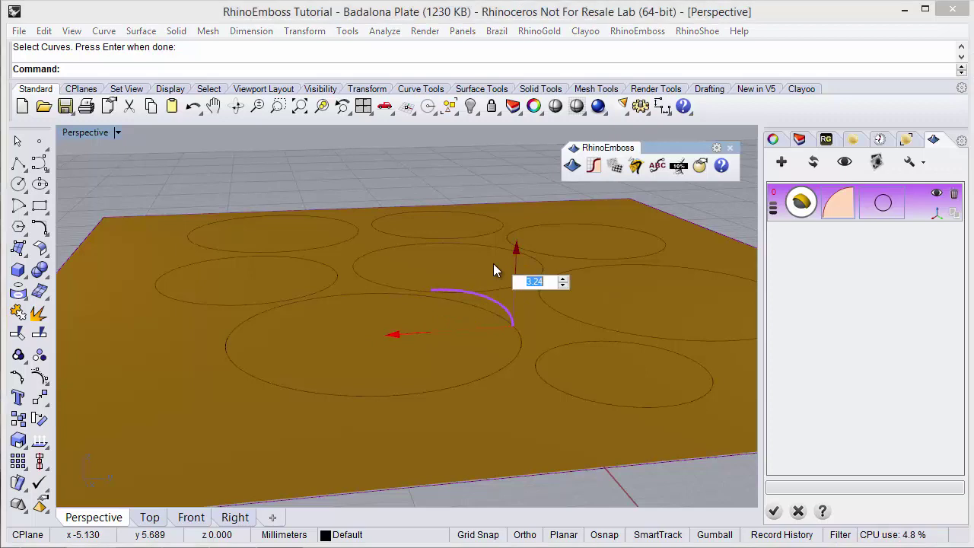
text(3)
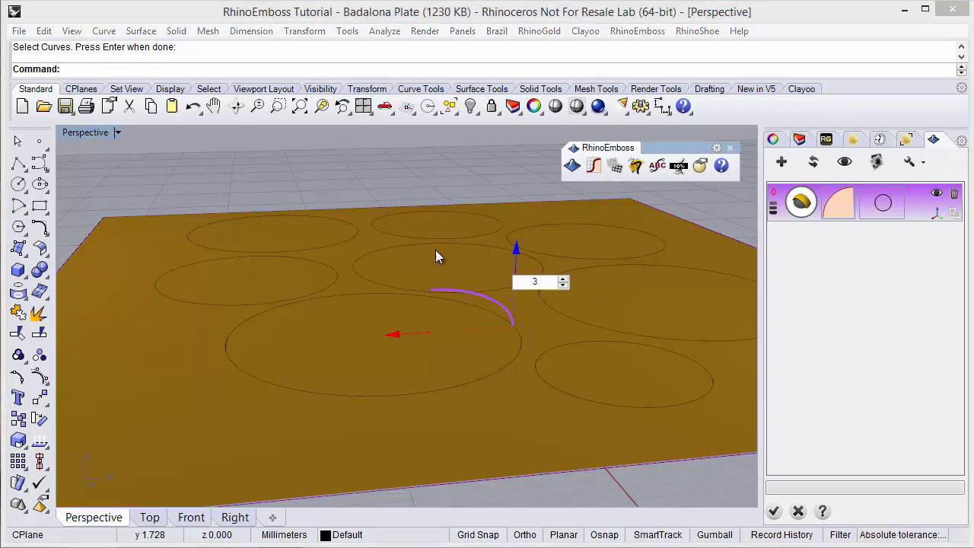
key(Return)
drag(425, 333, 404, 334)
click(404, 333)
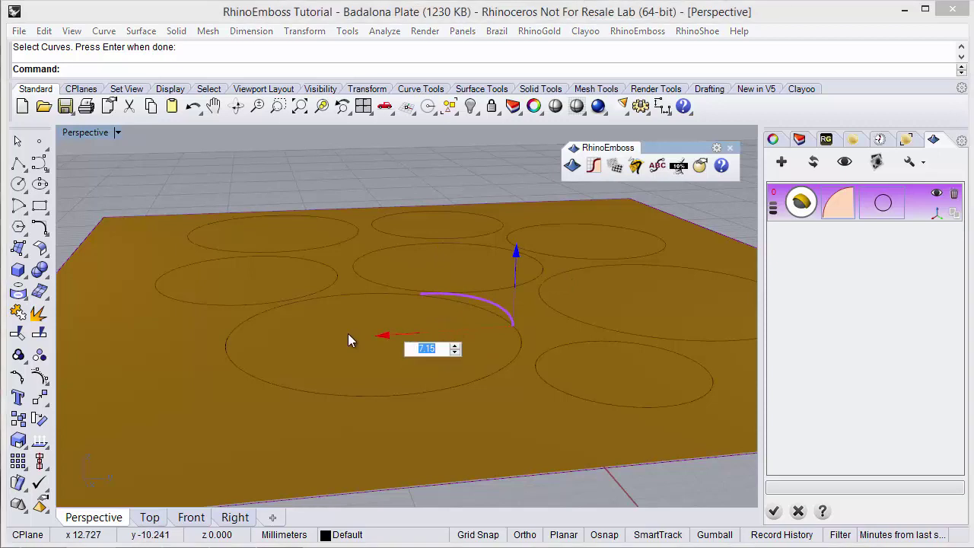
text(3)
key(Return)
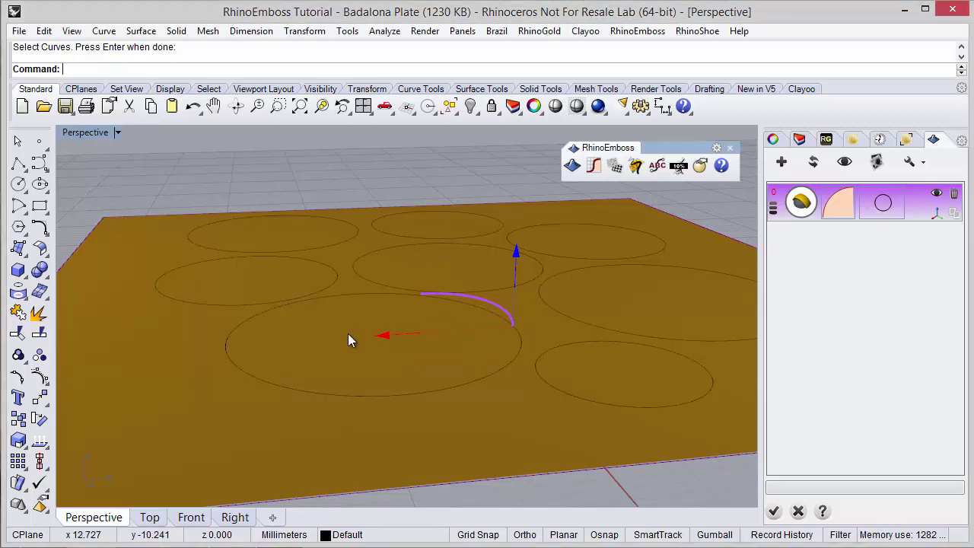
Step: Generate the embossed dome mesh from the large circle with the current profile
right_drag(411, 354, 443, 382)
scroll(383, 333, down, 9)
right_drag(382, 333, 394, 379)
scroll(395, 380, up, 5)
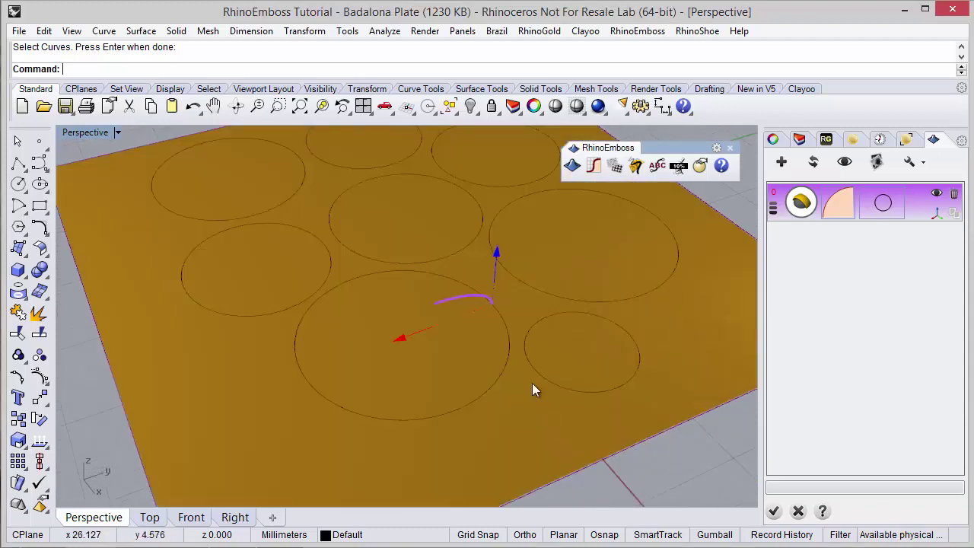
click(815, 166)
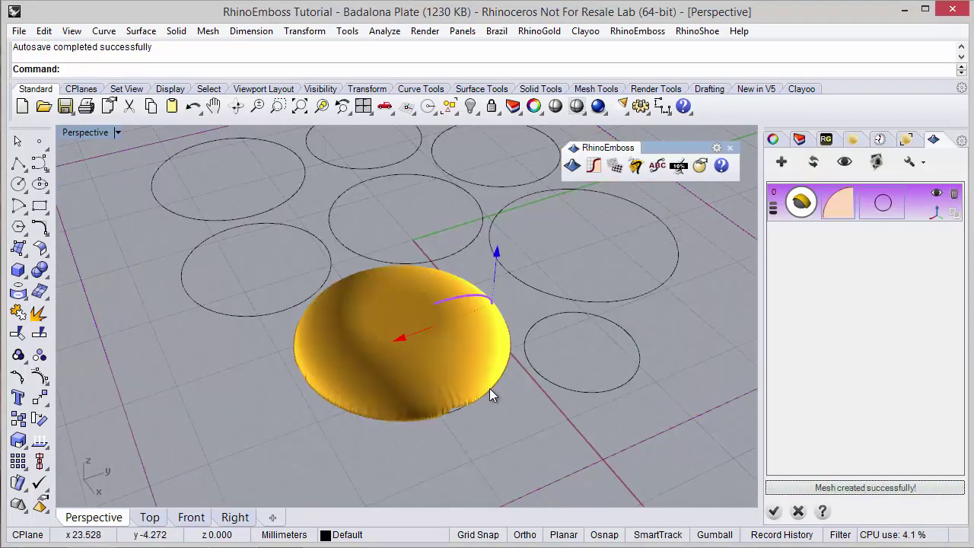
right_drag(476, 411, 478, 381)
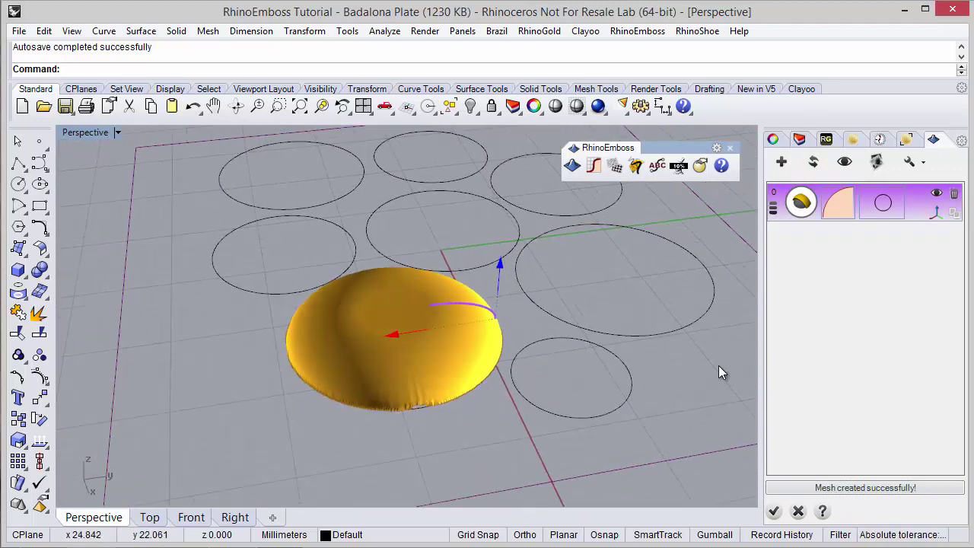
Step: Raise the emboss profile's base offset to 1.00 and regenerate the dome mesh
click(837, 209)
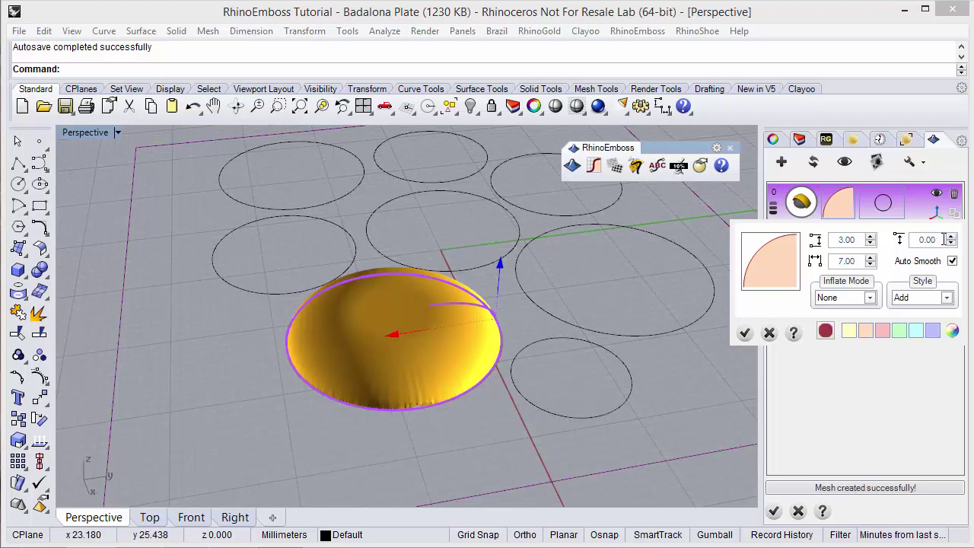
right_drag(499, 421, 428, 396)
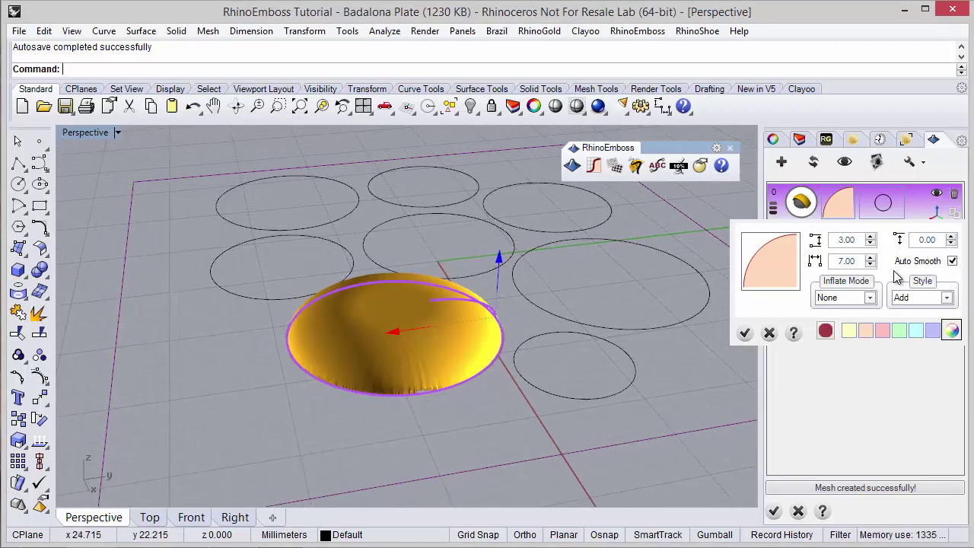
click(952, 238)
click(951, 237)
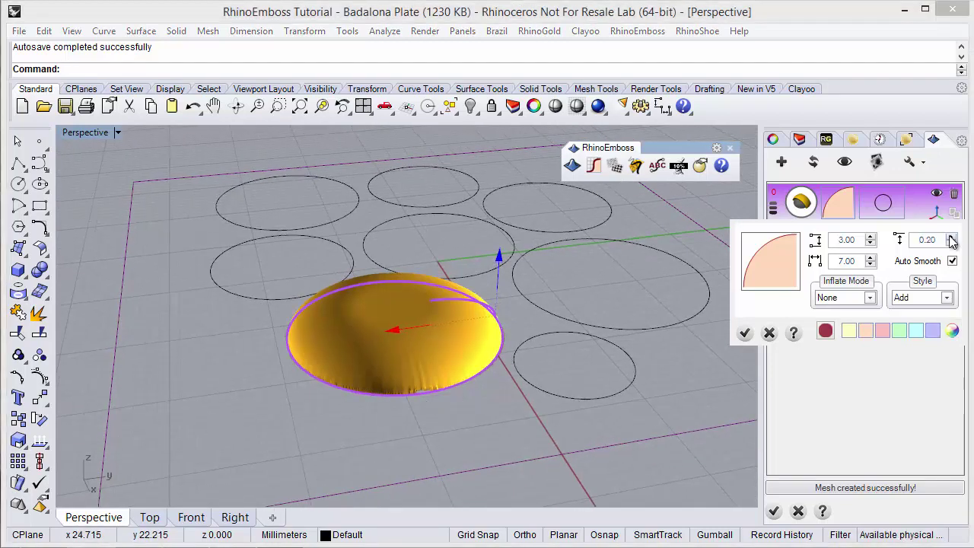
click(952, 238)
click(952, 237)
click(952, 237)
click(952, 237)
click(951, 237)
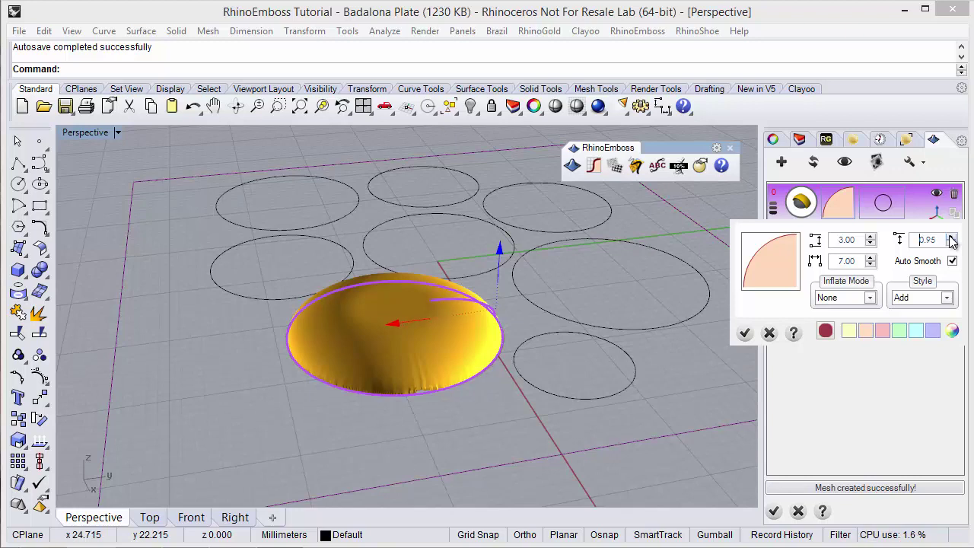
click(746, 332)
click(814, 164)
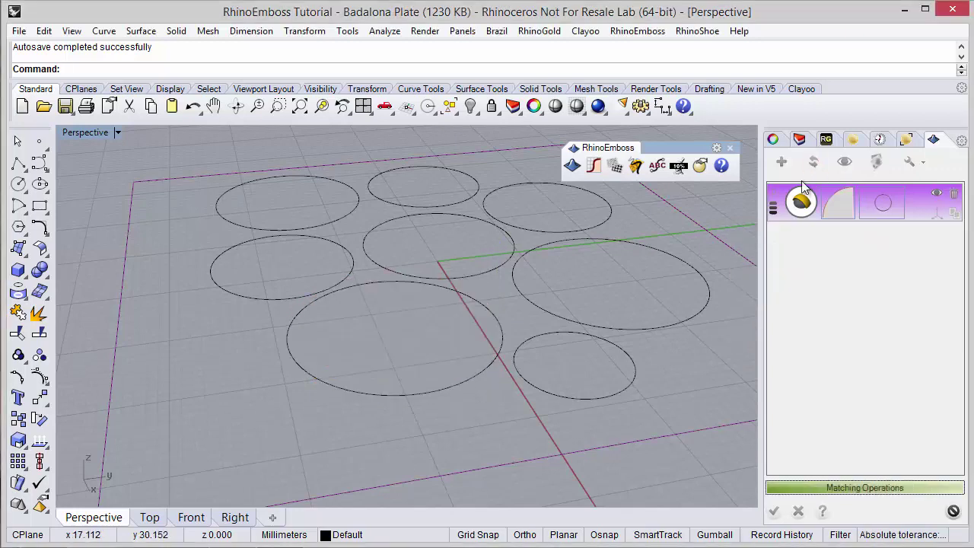
right_drag(504, 394, 363, 367)
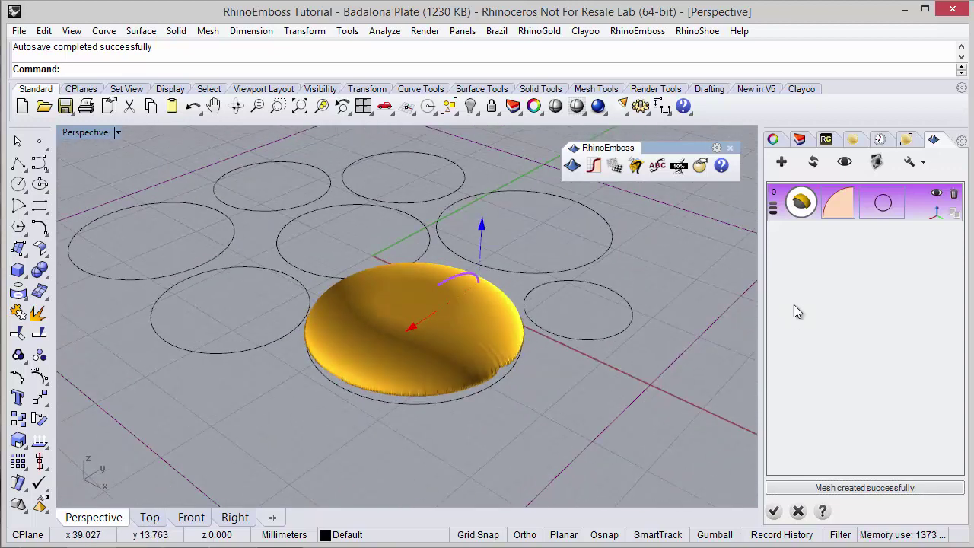
Step: Set the emboss profile's base offset back to 0
click(837, 202)
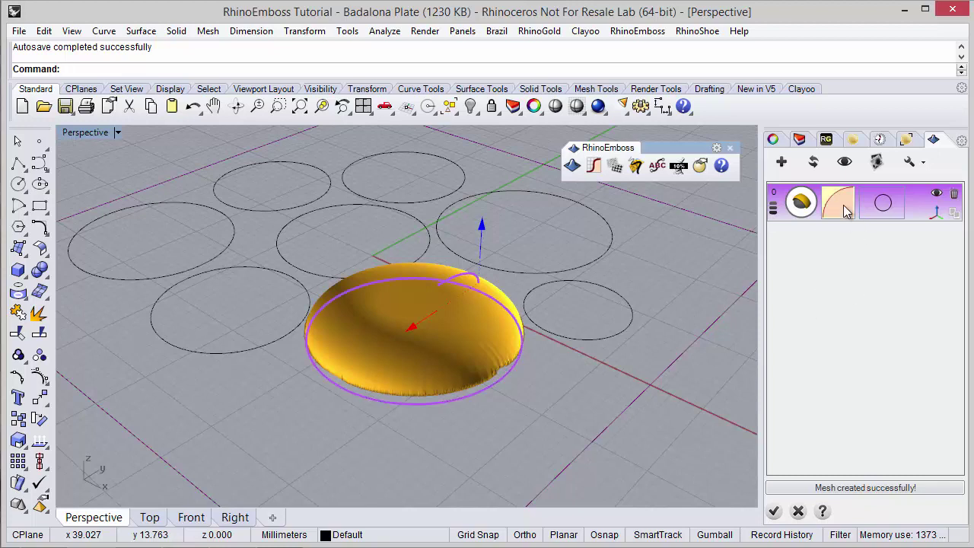
click(944, 240)
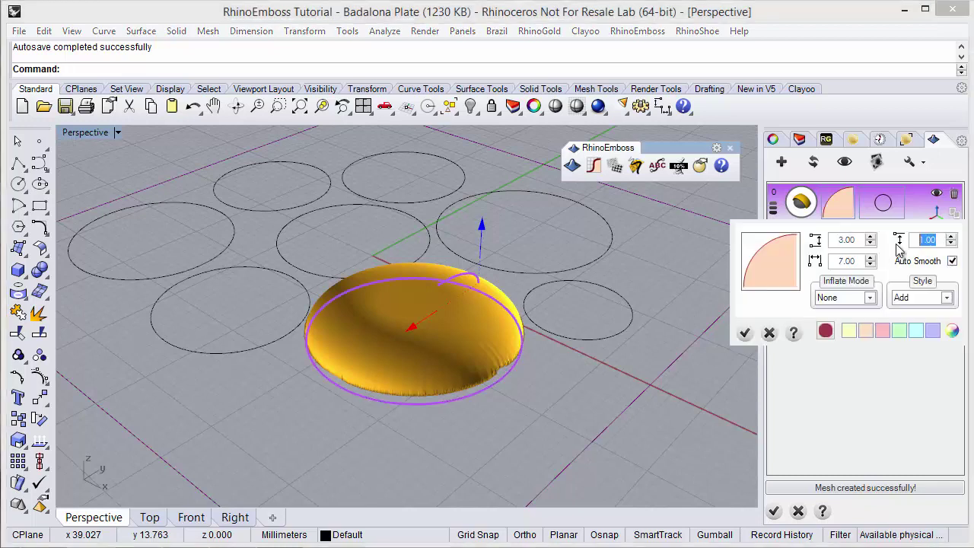
text(0)
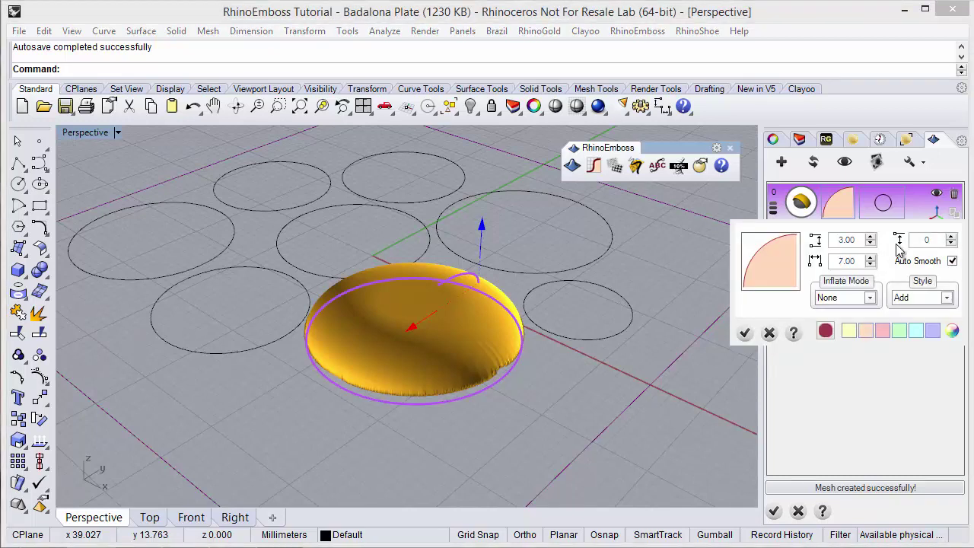
click(861, 260)
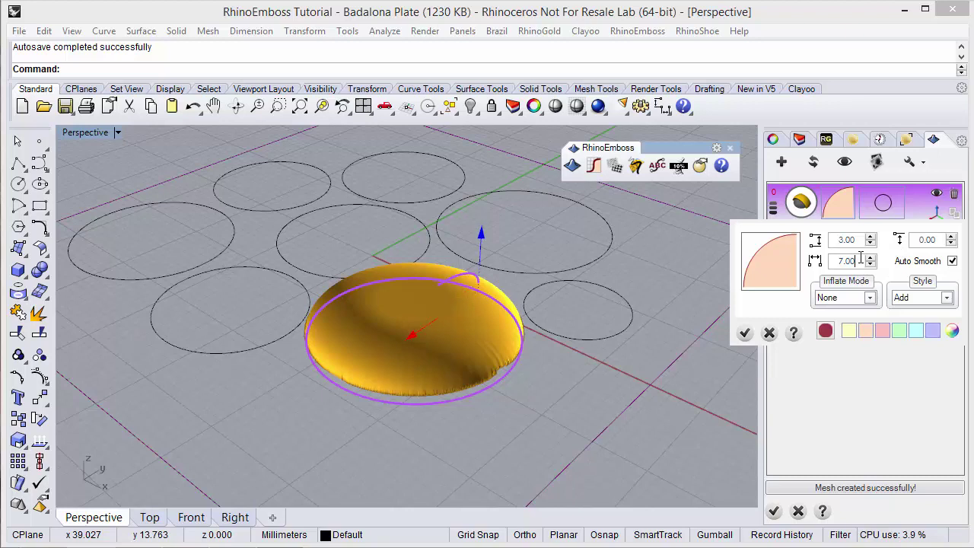
Step: Replace the rounded emboss profile with the straight diagonal profile from the library and regenerate the mesh
click(770, 268)
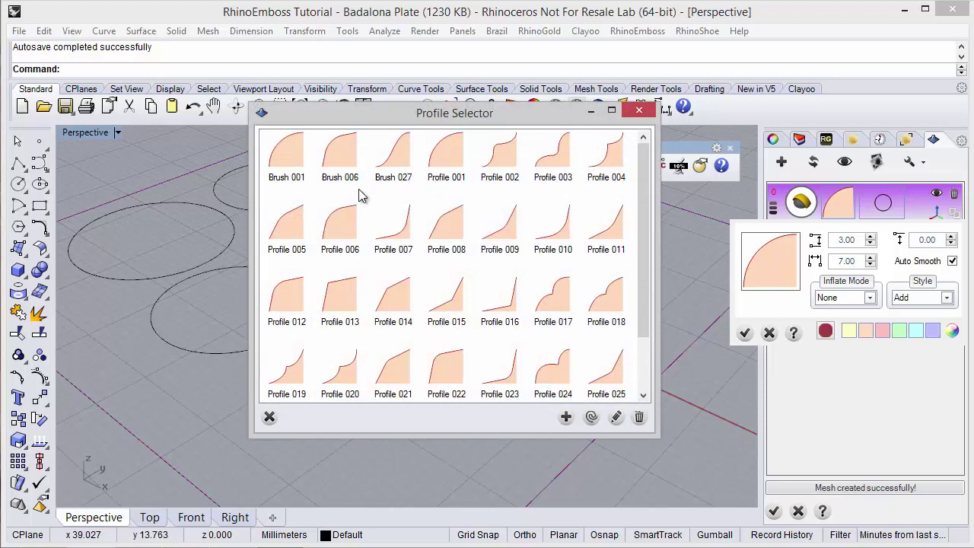
scroll(649, 284, down, 1)
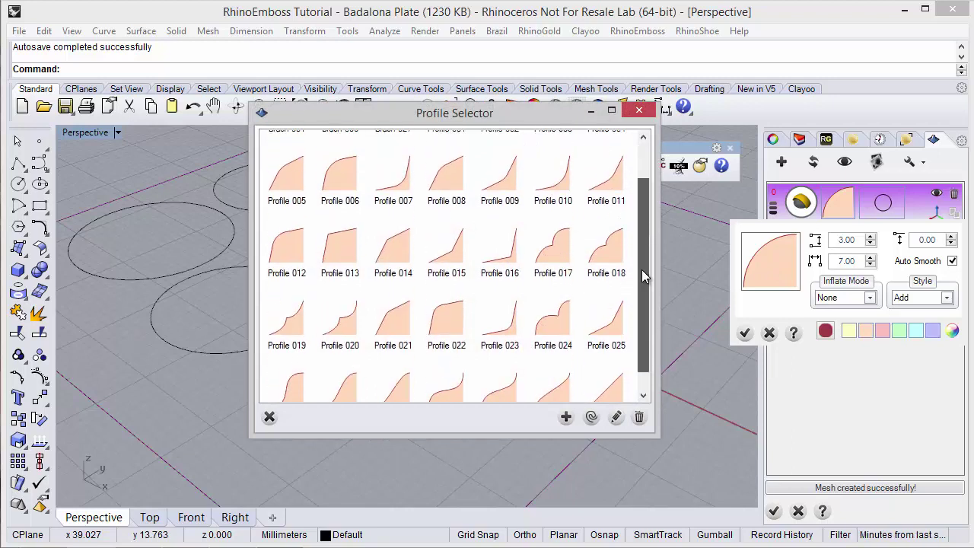
click(615, 373)
double_click(613, 372)
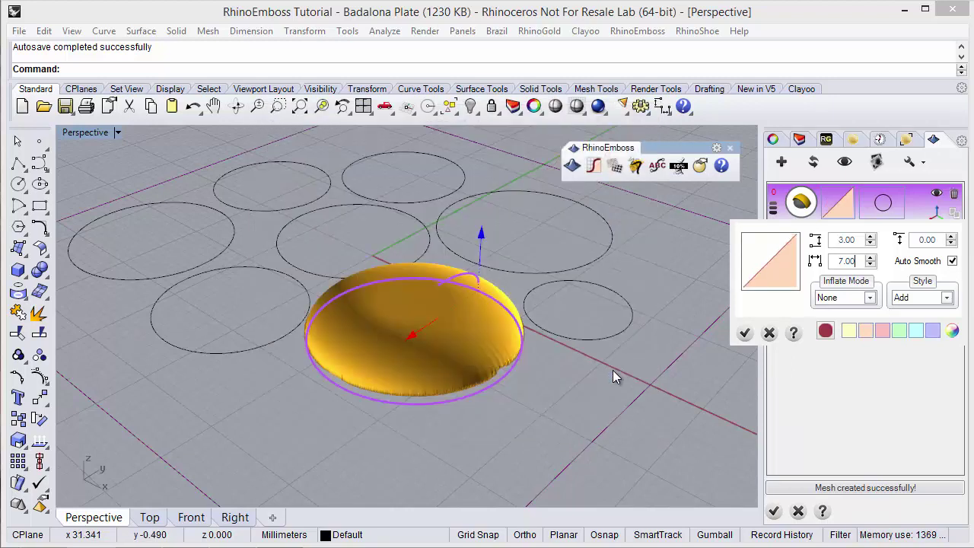
click(746, 333)
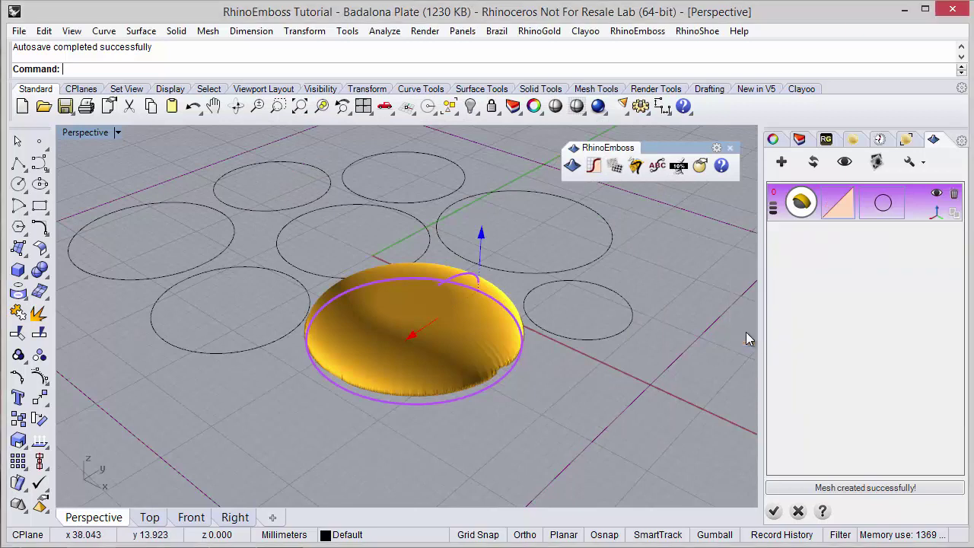
click(813, 162)
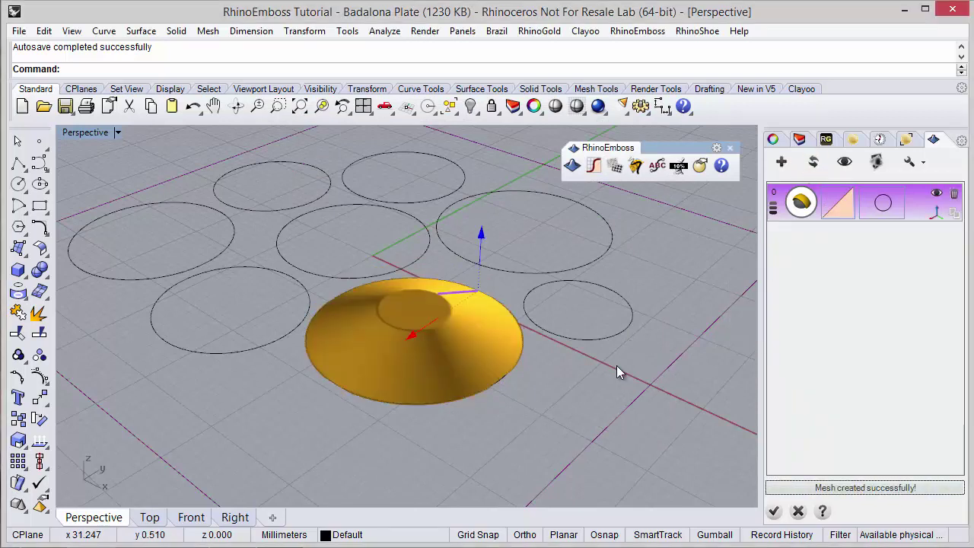
Step: Examine the embossed cone's flat top and sloped sides, and review its profile settings
right_drag(616, 365, 486, 348)
scroll(426, 311, up, 7)
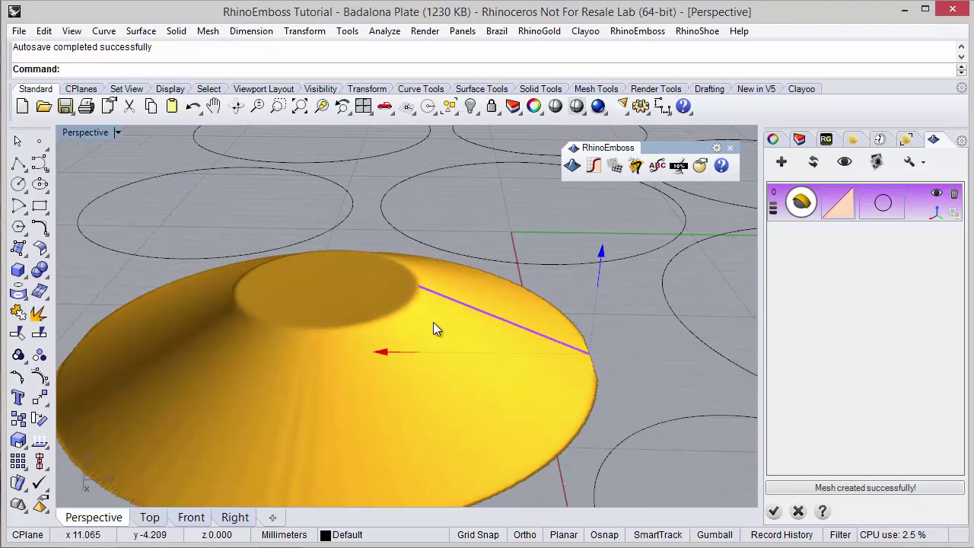
mouse_move(433, 322)
right_down()
mouse_move(376, 276)
mouse_move(450, 287)
mouse_move(446, 254)
mouse_move(457, 315)
mouse_move(418, 330)
mouse_move(426, 327)
right_up()
click(843, 211)
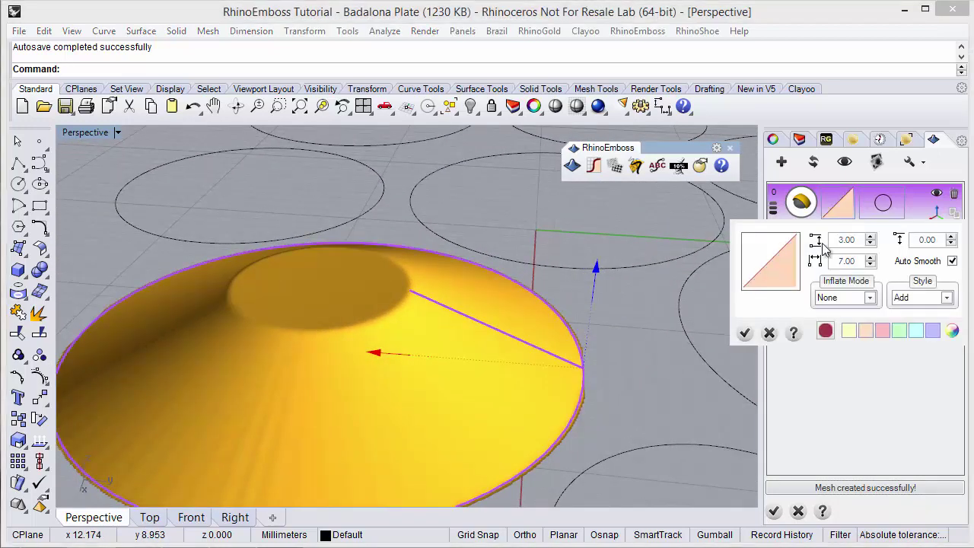
click(748, 333)
right_drag(555, 363, 582, 372)
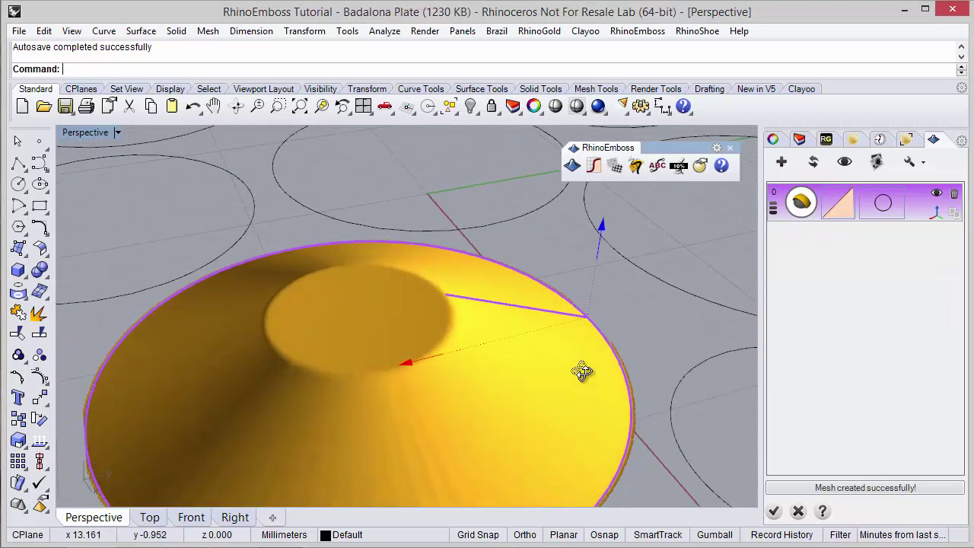
scroll(357, 245, down, 8)
right_drag(357, 245, 341, 289)
scroll(351, 271, up, 7)
Step: Set the emboss profile's Inflate Mode to Inflate
click(827, 215)
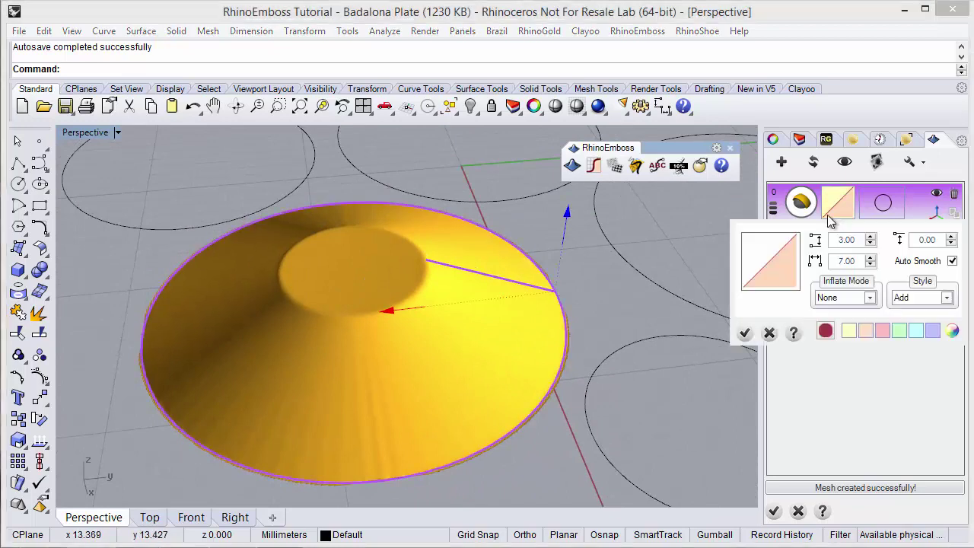
click(831, 298)
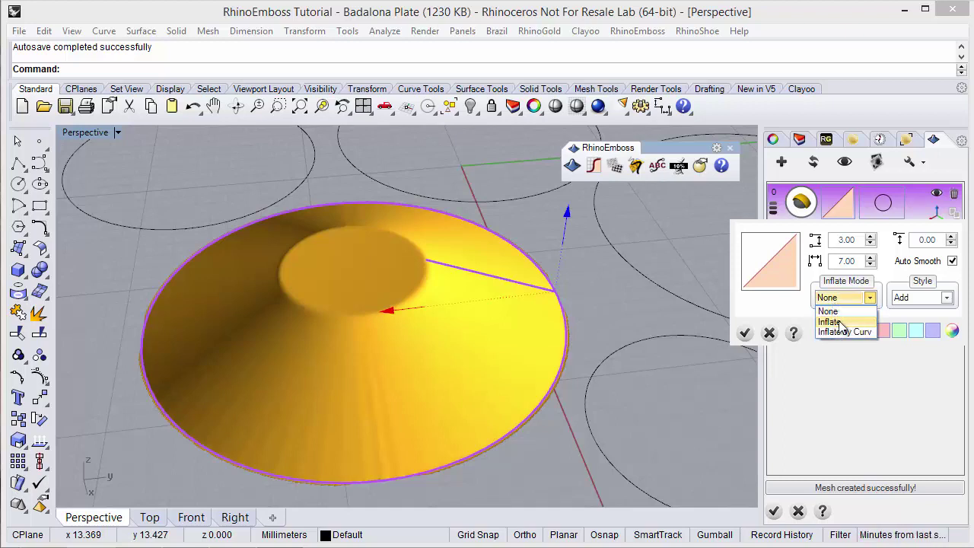
click(838, 323)
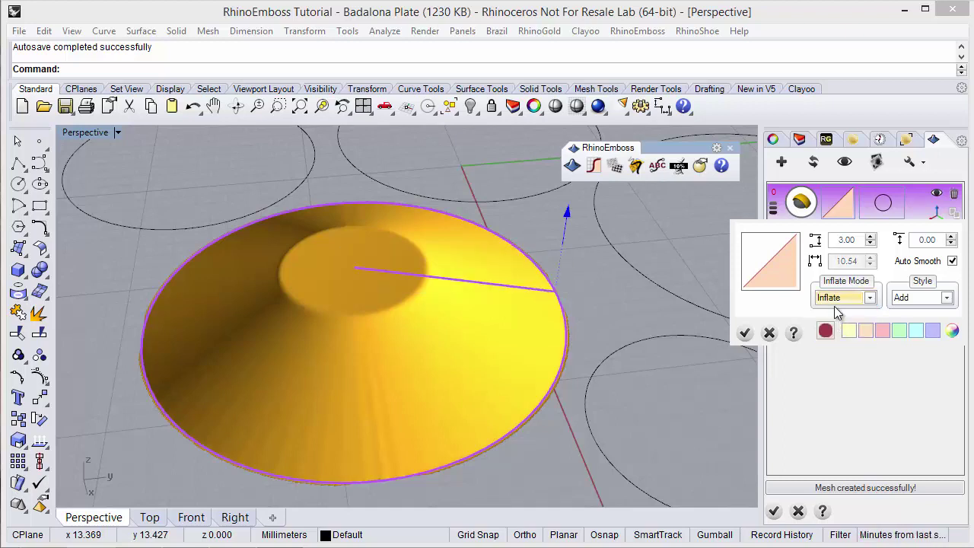
click(744, 333)
right_drag(530, 354, 538, 310)
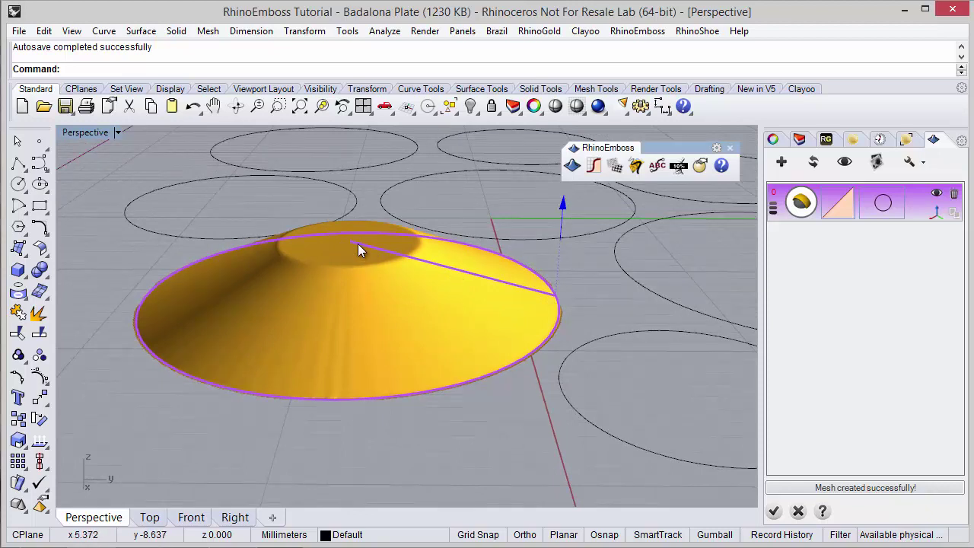
Step: Regenerate the emboss mesh with the Inflate mode applied and inspect the resulting cone from above
click(613, 355)
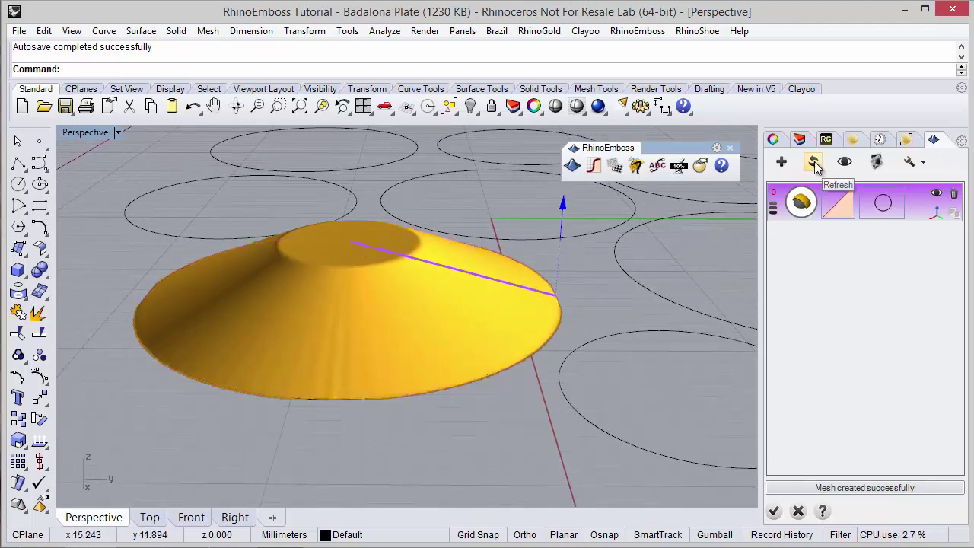
click(815, 166)
right_drag(352, 246, 477, 314)
scroll(478, 320, down, 5)
right_drag(385, 359, 522, 368)
scroll(522, 361, down, 4)
scroll(343, 305, up, 4)
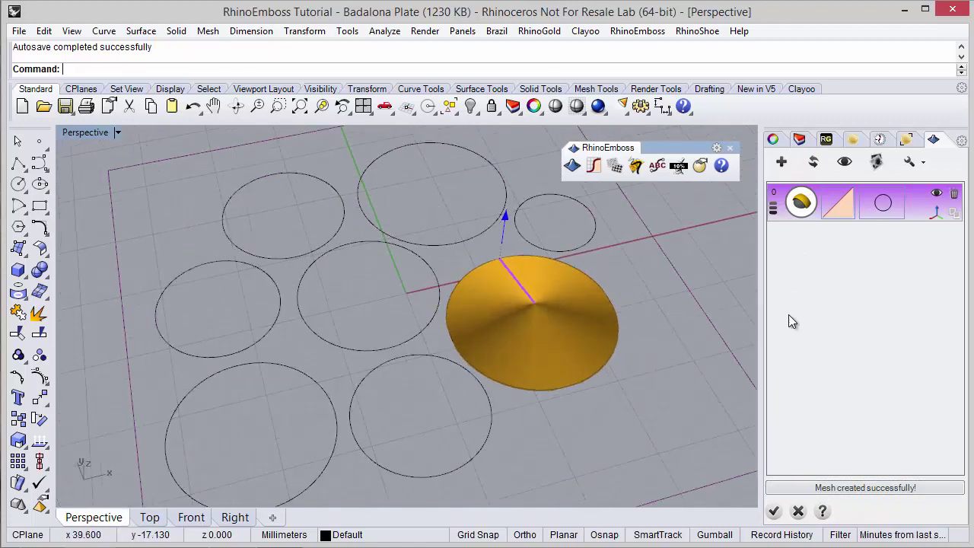
Step: Review the Inflate Mode options in the emboss profile settings, keeping Inflate selected
click(836, 213)
click(840, 299)
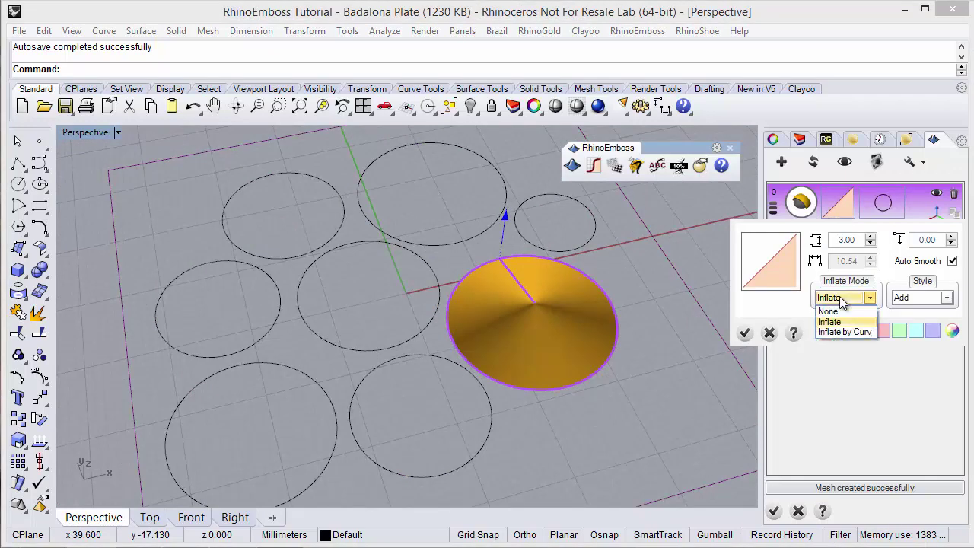
click(846, 299)
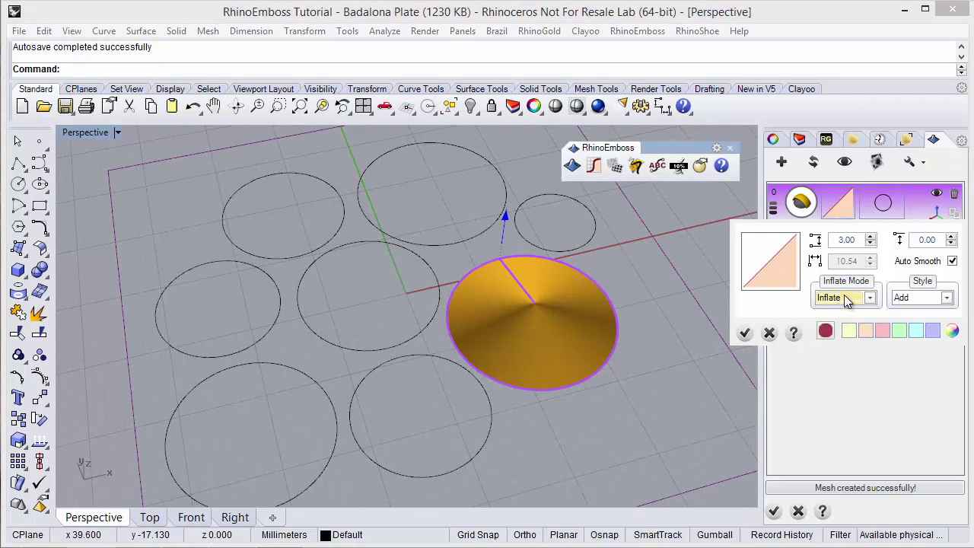
click(747, 330)
right_drag(501, 400, 530, 380)
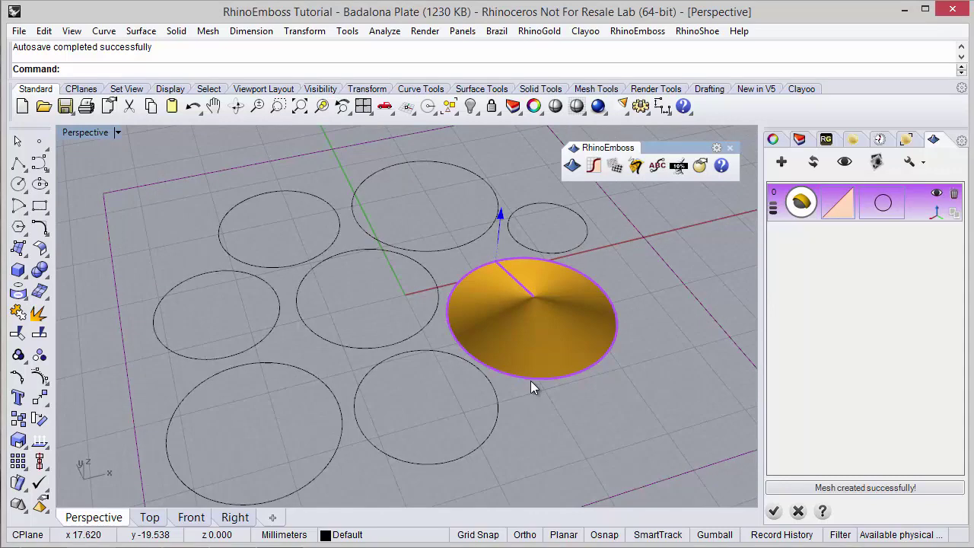
Step: Reselect the emboss curves so that all eight circles inside the square plate are included
click(883, 203)
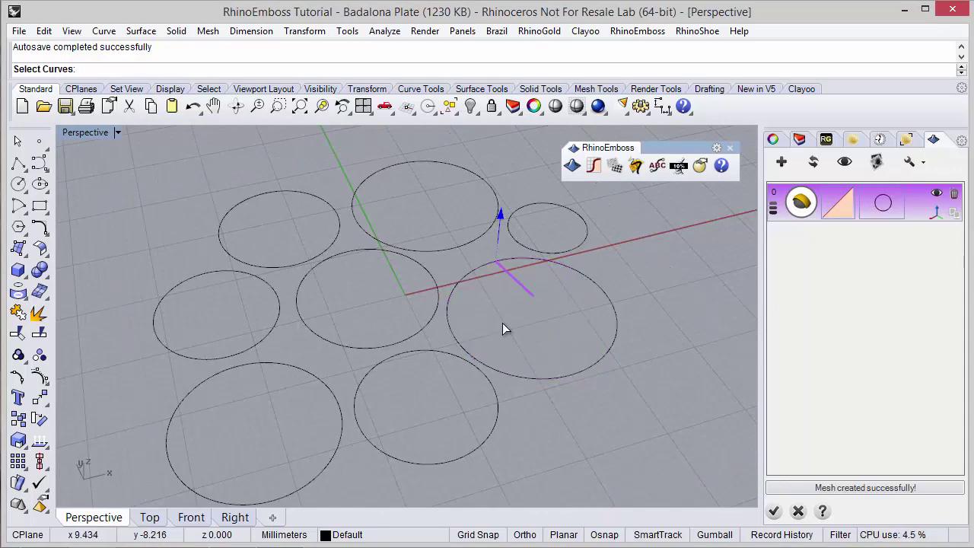
scroll(502, 322, down, 3)
drag(617, 410, 534, 375)
drag(283, 253, 288, 213)
key(Return)
Step: Set the emboss profile's Inflate Mode to Inflate by Curve for the selected circles
scroll(422, 358, up, 2)
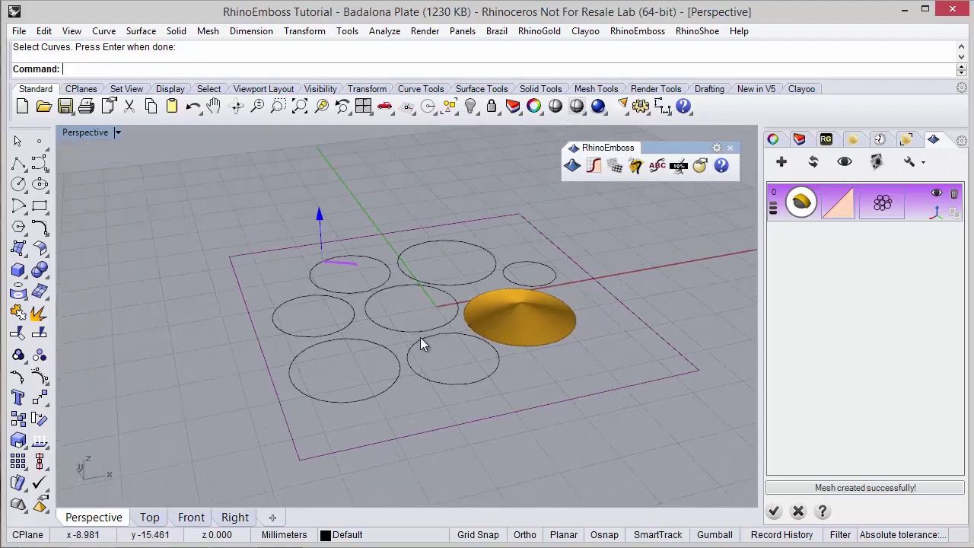
scroll(308, 278, up, 2)
scroll(409, 298, up, 2)
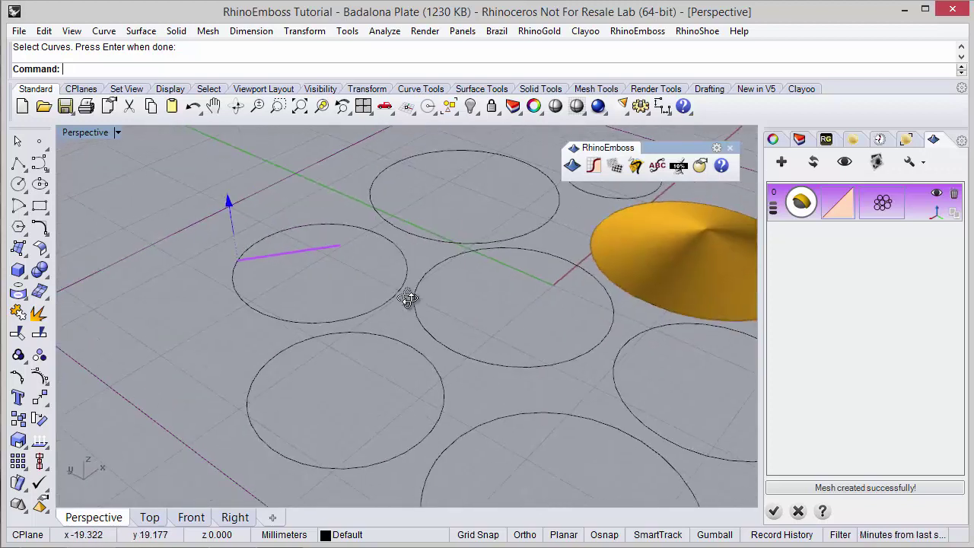
click(833, 211)
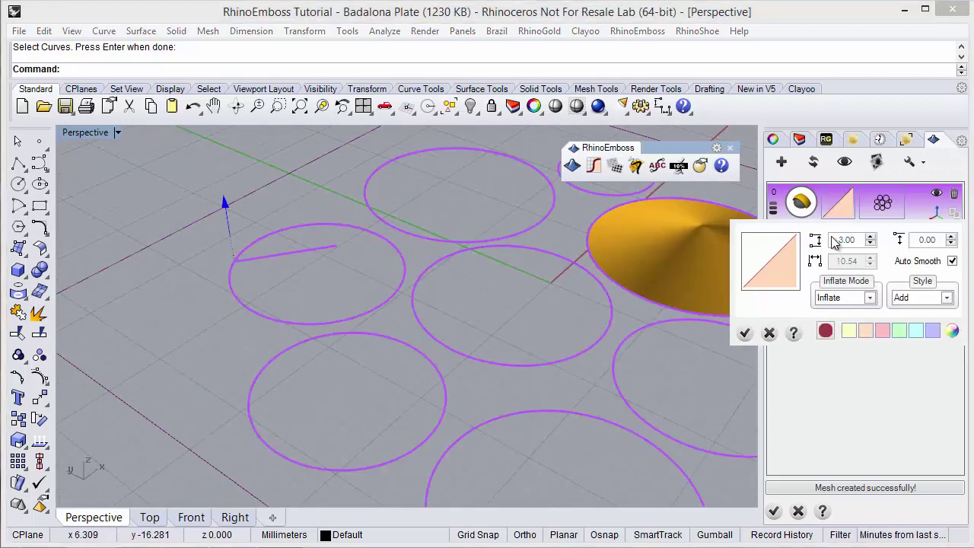
click(830, 299)
click(841, 332)
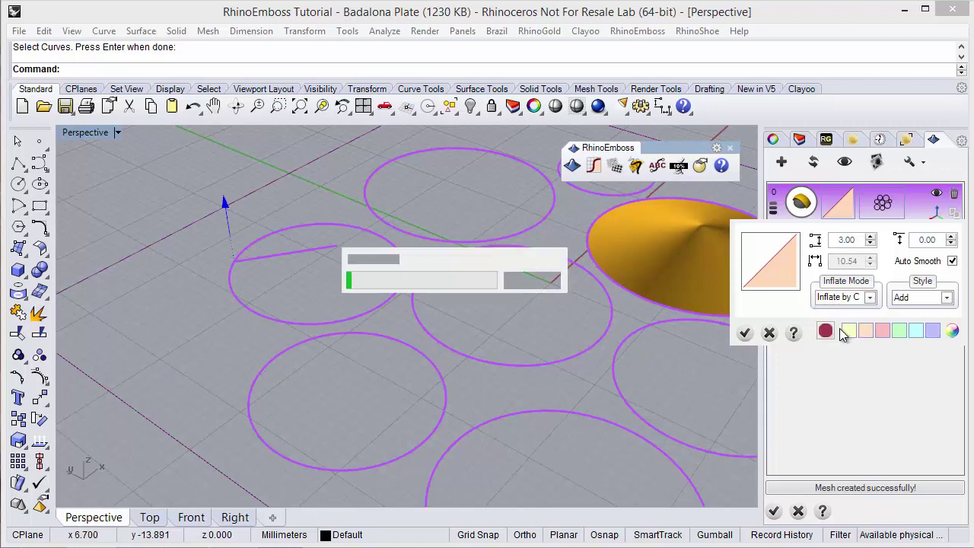
click(745, 334)
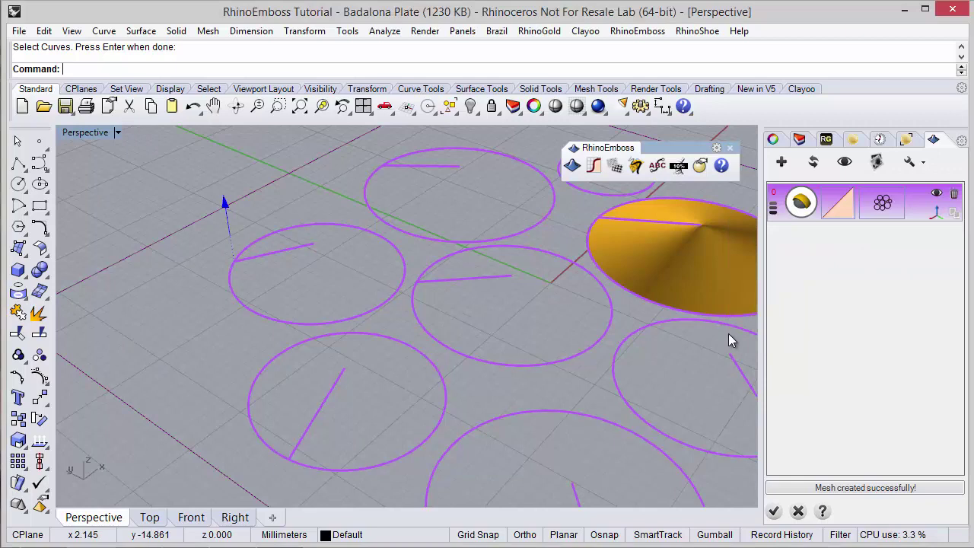
Step: Regenerate the mesh to emboss all eight circles with the diagonal profile, and inspect the cones
right_drag(521, 328, 504, 356)
scroll(316, 351, down, 7)
right_drag(413, 367, 428, 404)
scroll(388, 380, up, 2)
click(813, 163)
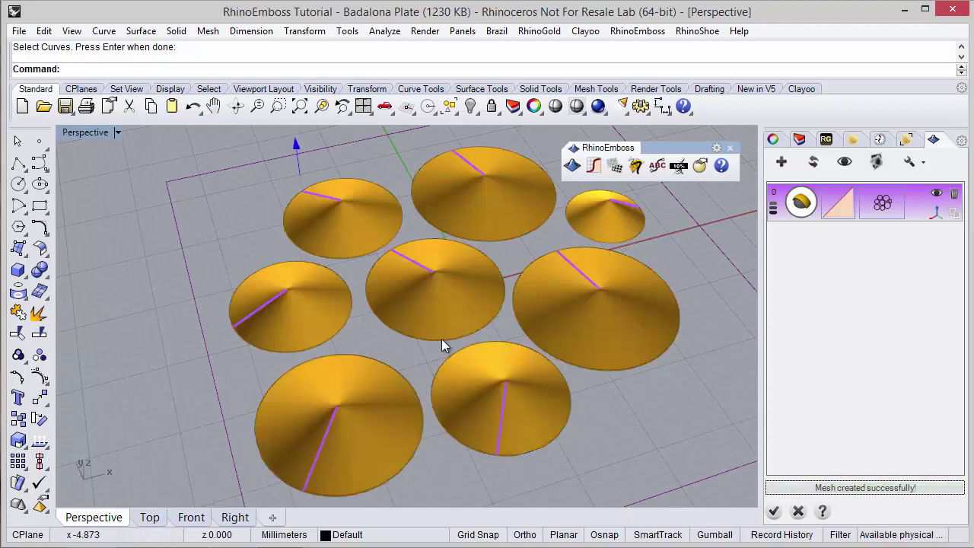
right_drag(496, 338, 434, 337)
scroll(469, 342, up, 3)
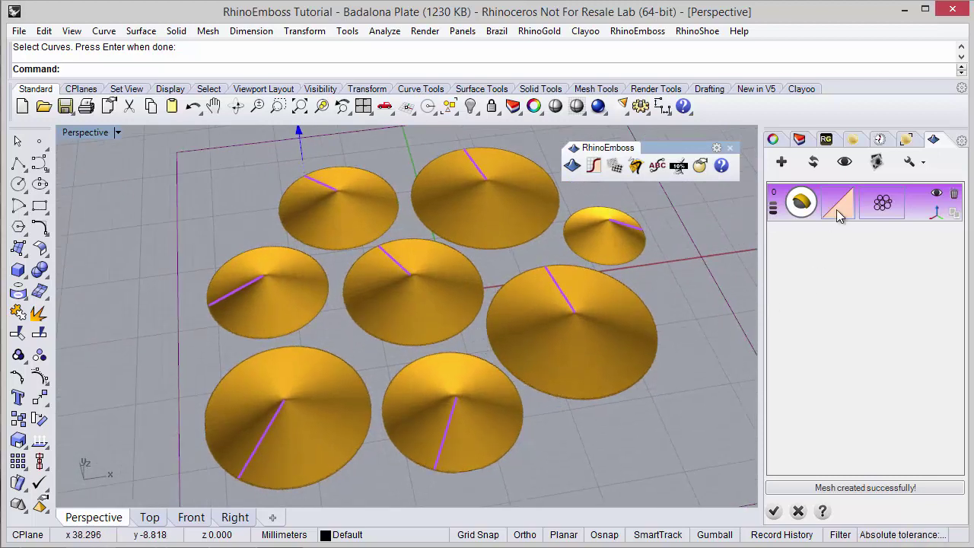
Step: Replace the diagonal profile with the rounded Brush 001 profile from the library and regenerate the mesh
click(837, 203)
click(772, 278)
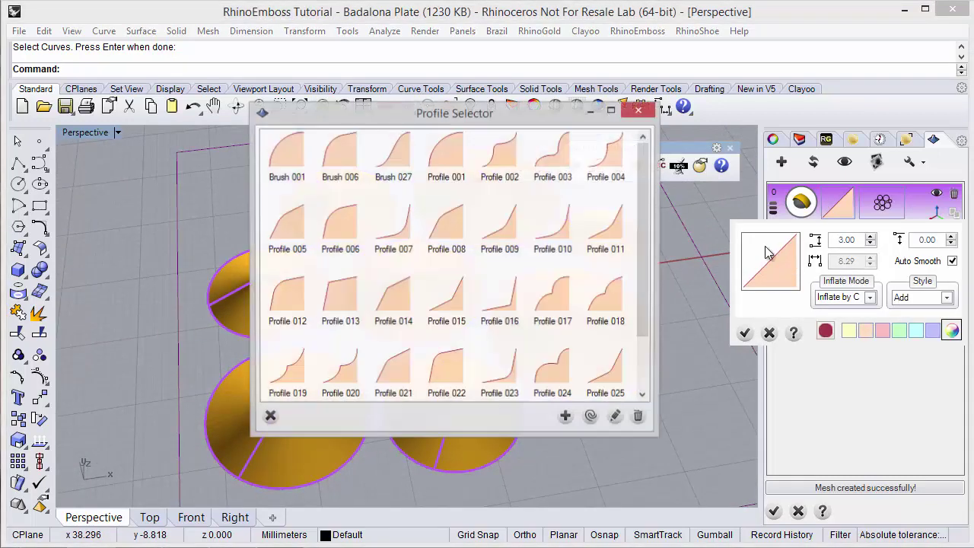
double_click(284, 152)
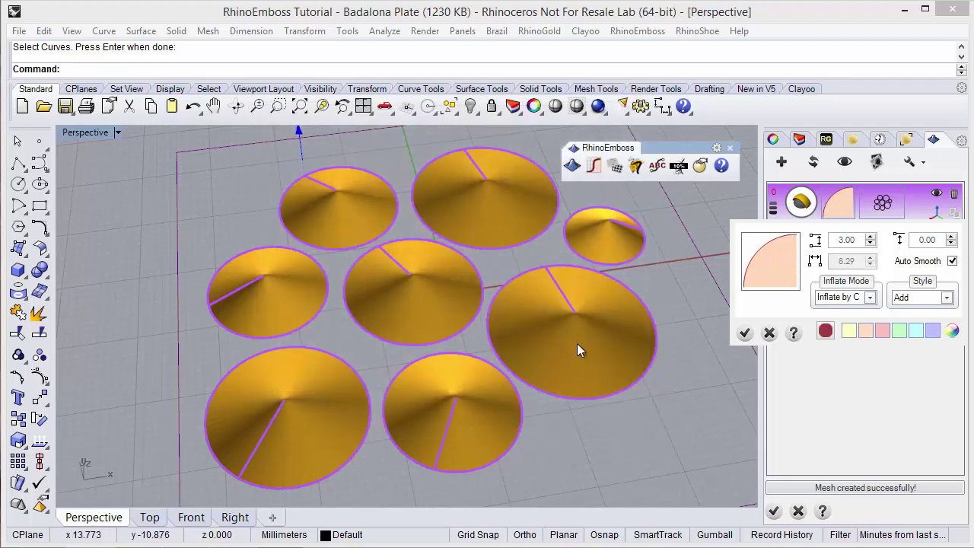
click(744, 332)
click(812, 161)
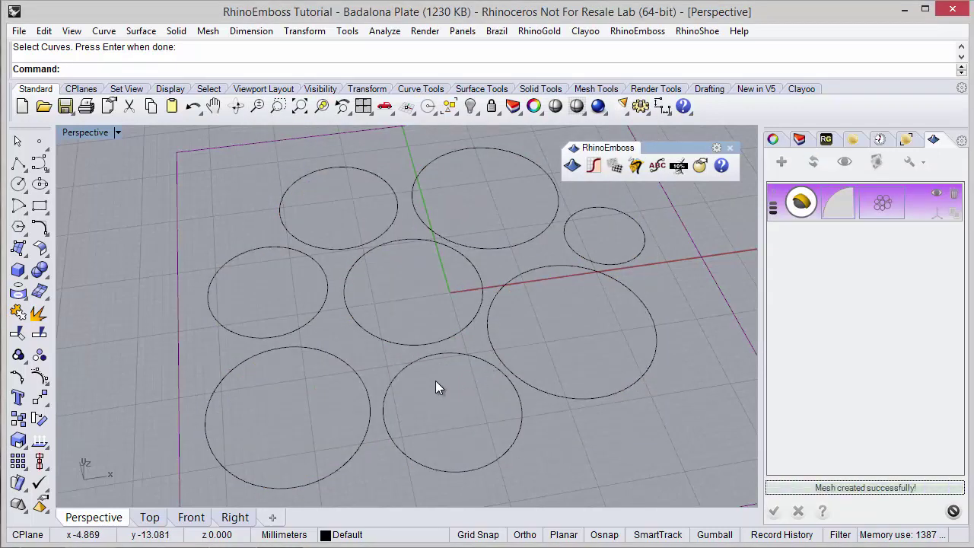
mouse_move(395, 382)
right_down()
mouse_move(504, 343)
mouse_move(500, 321)
mouse_move(405, 382)
right_up()
mouse_move(350, 365)
right_down()
mouse_move(378, 362)
mouse_move(360, 362)
right_up()
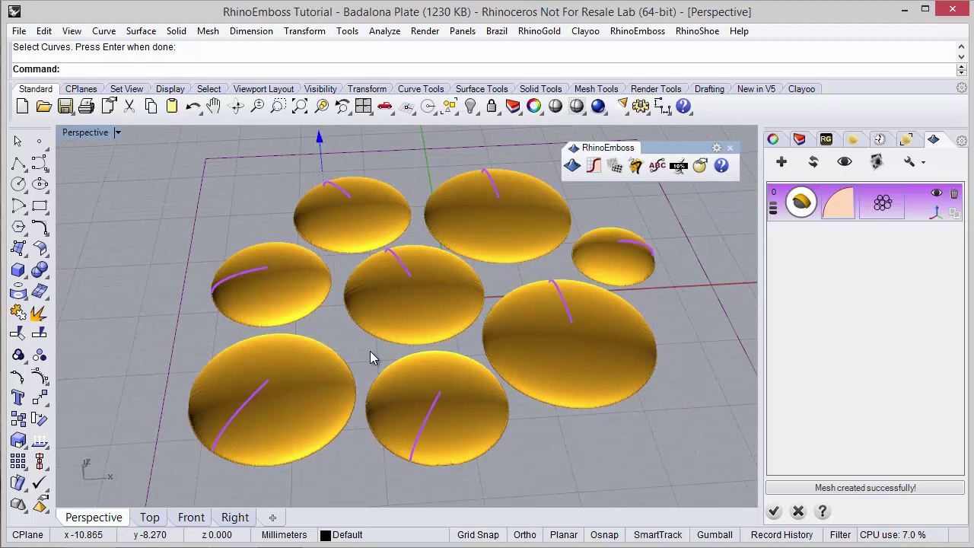